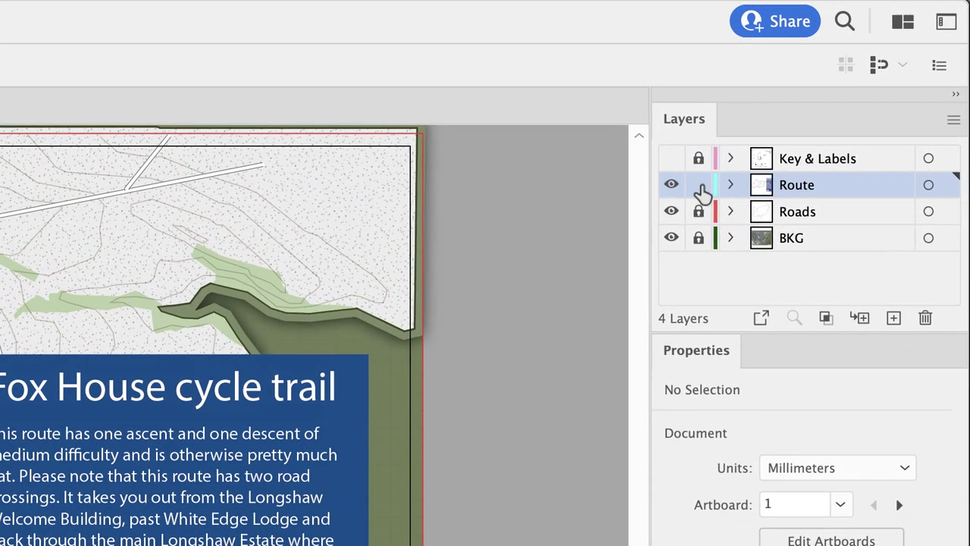
Lock the Route layer, then show and unlock the Key & Labels layer.
left_click(700, 189)
left_click(671, 159)
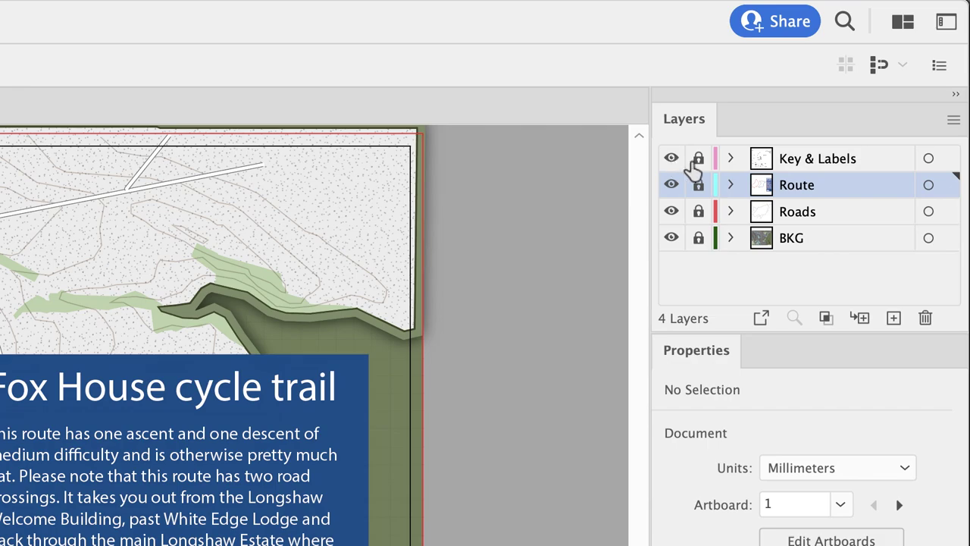
left_click(698, 159)
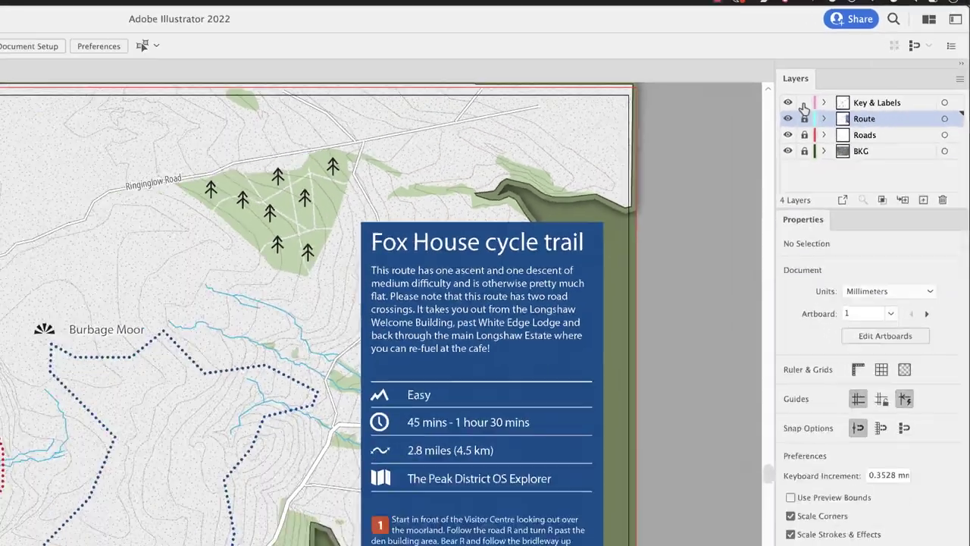
scroll(522, 260, "up", 4)
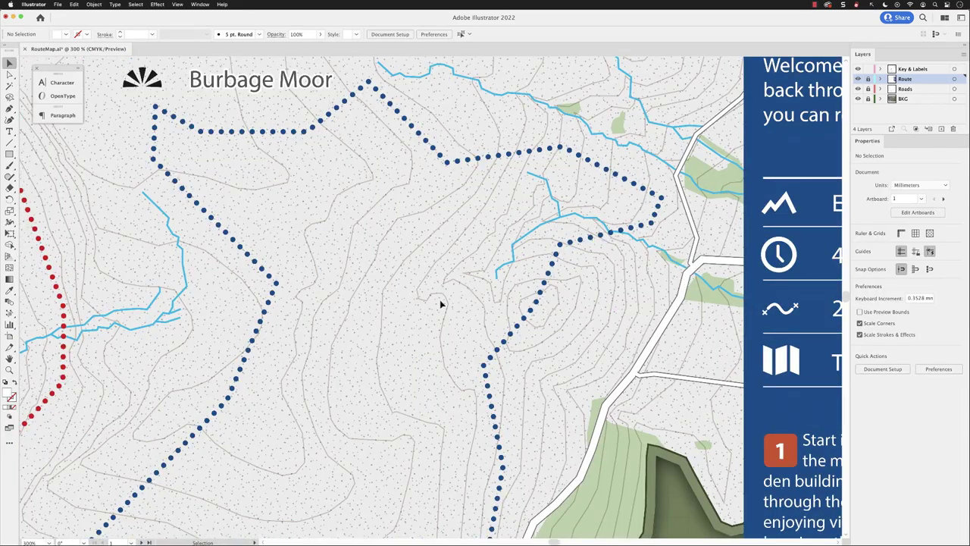
Choose the plain Type Tool from the type flyout and target the Key & Labels layer.
left_click(9, 132)
left_click(9, 132)
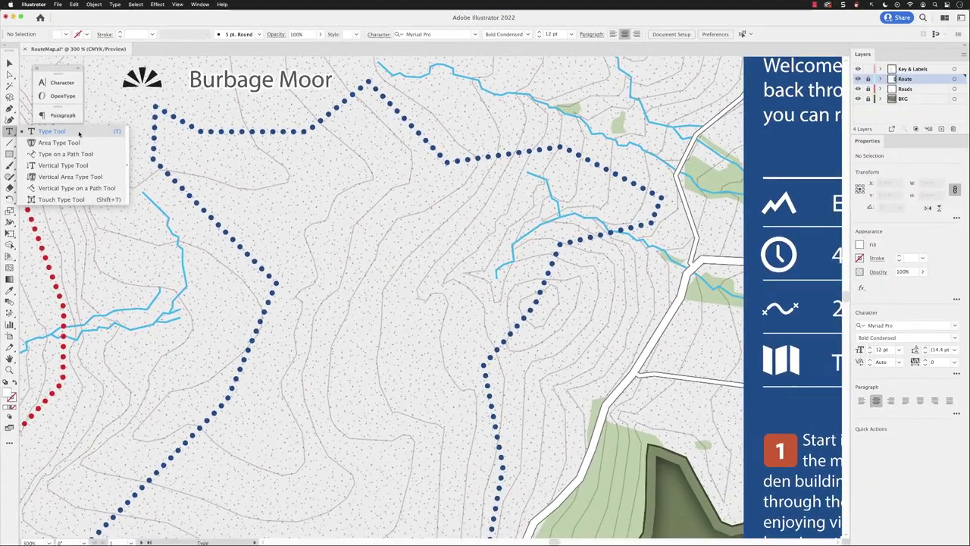
left_click(72, 131)
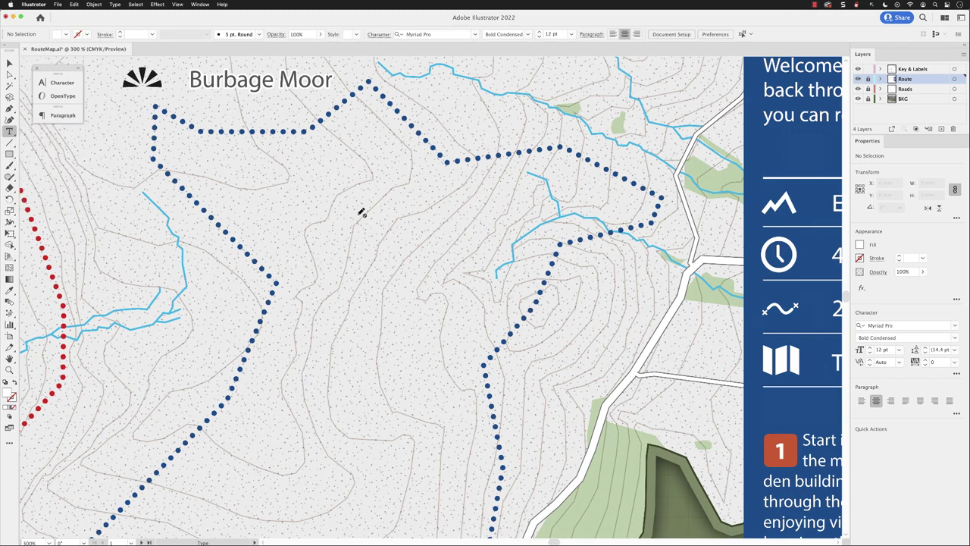
left_click(927, 70)
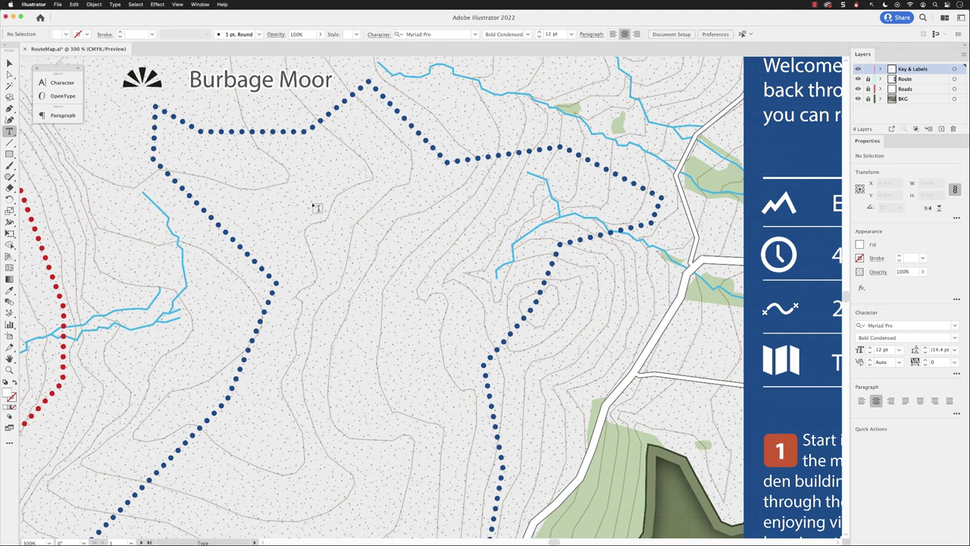
Draw an area-type frame over the hill and type 'Houndkirk Moor'.
left_click_drag(310, 201, 589, 326)
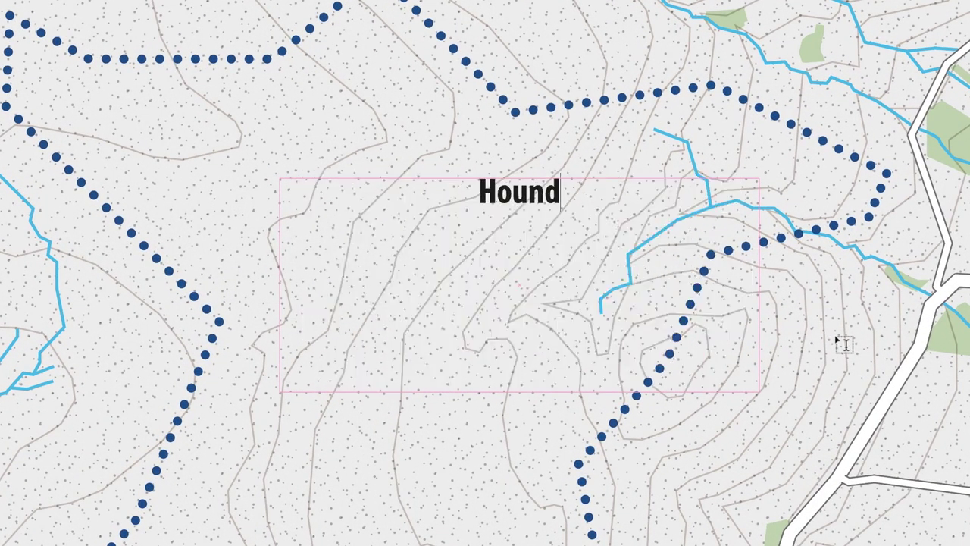
type("kirk Moor")
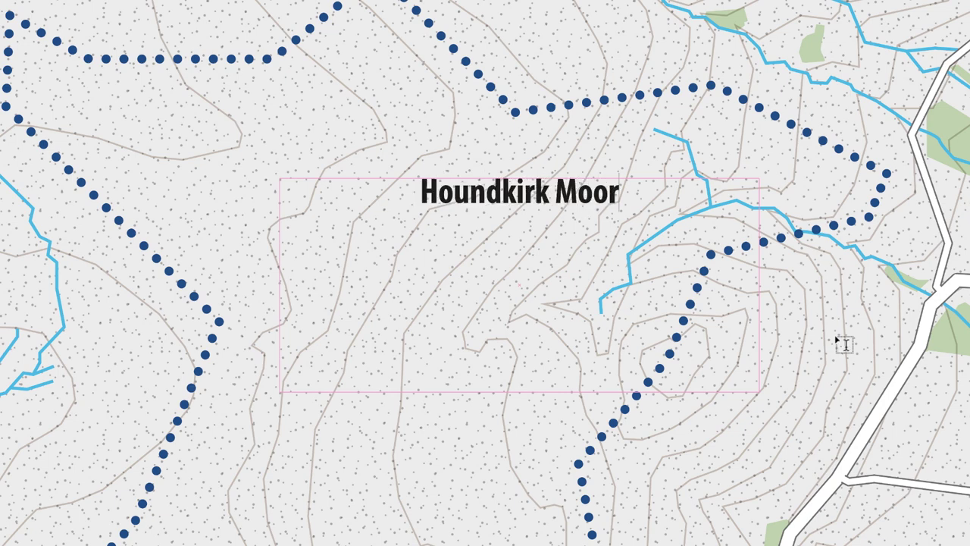
Shrink the Houndkirk Moor text frame until the name just fits on one line.
left_click(577, 192)
key("Escape")
left_click(573, 199)
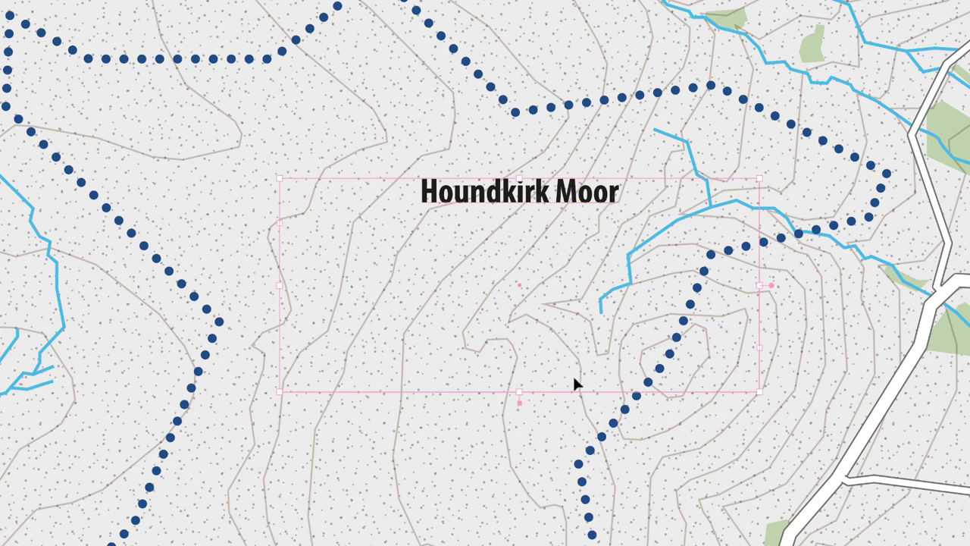
left_click_drag(758, 392, 466, 220)
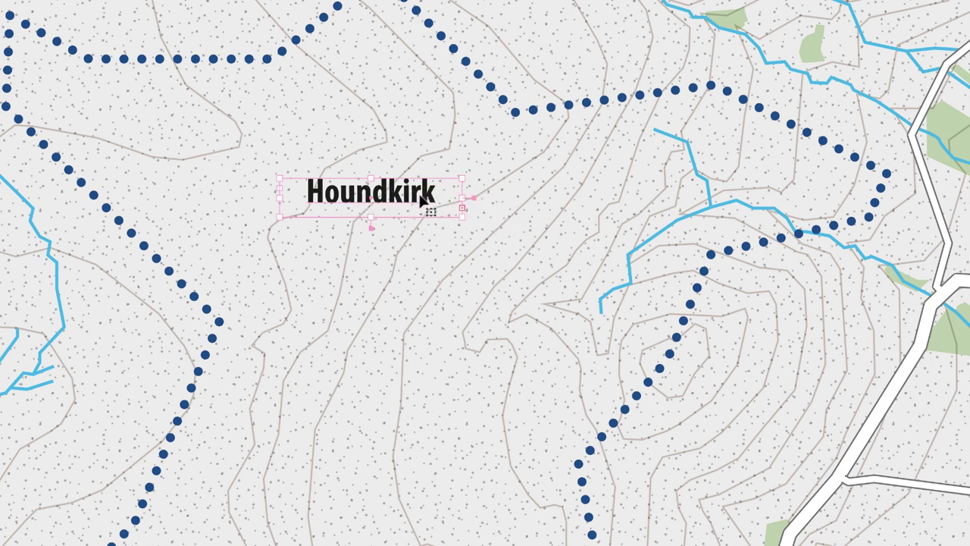
left_click_drag(466, 217, 540, 218)
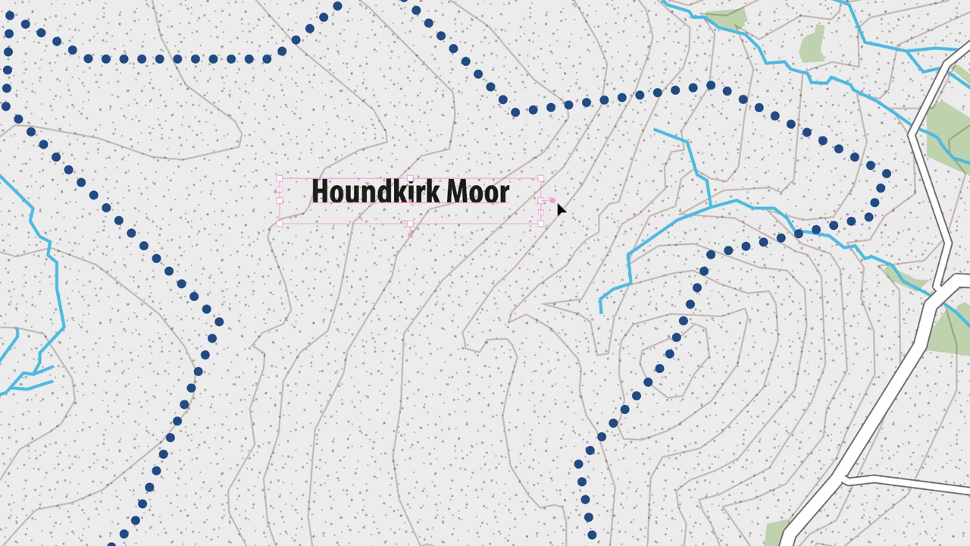
left_click(467, 206)
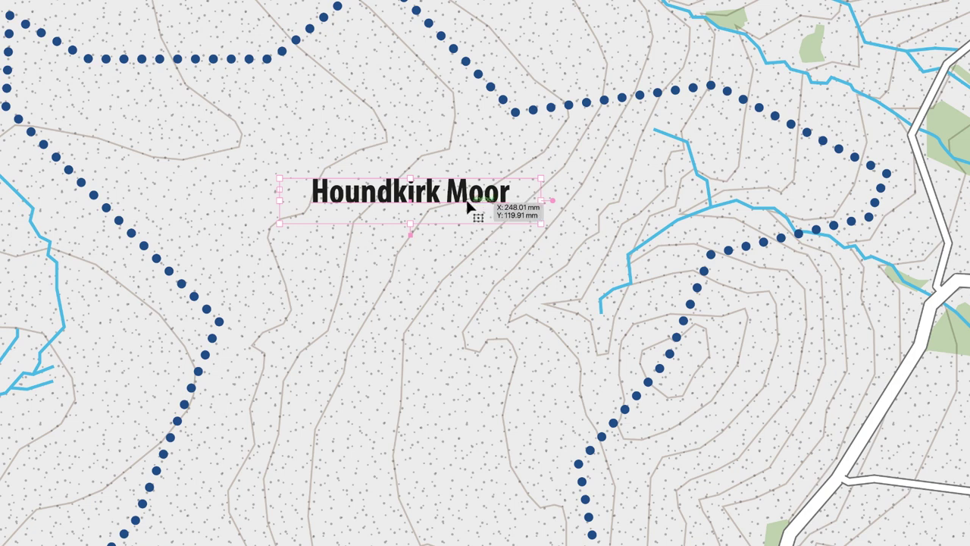
Use the frame's type-conversion handle, then enlarge the Houndkirk Moor frame down and right.
double_click(551, 203)
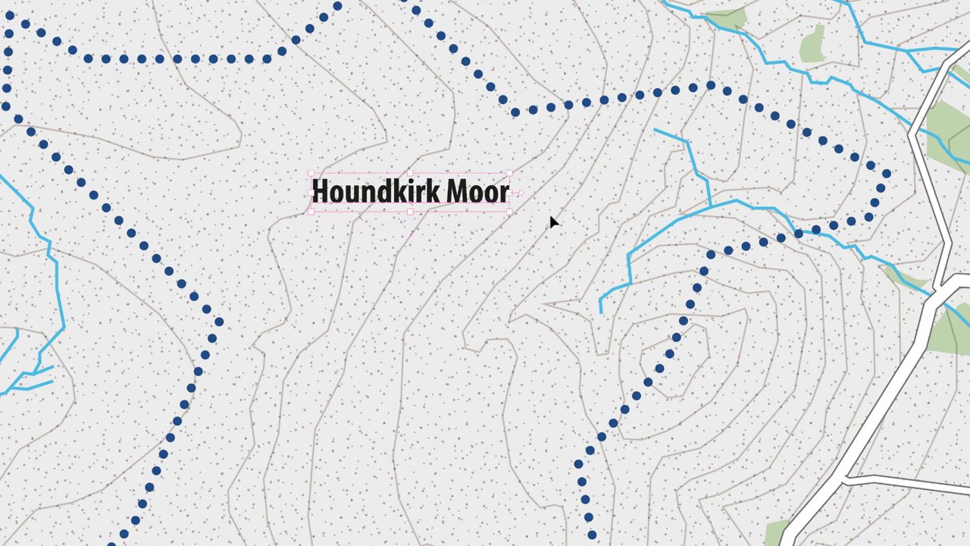
left_click(508, 212)
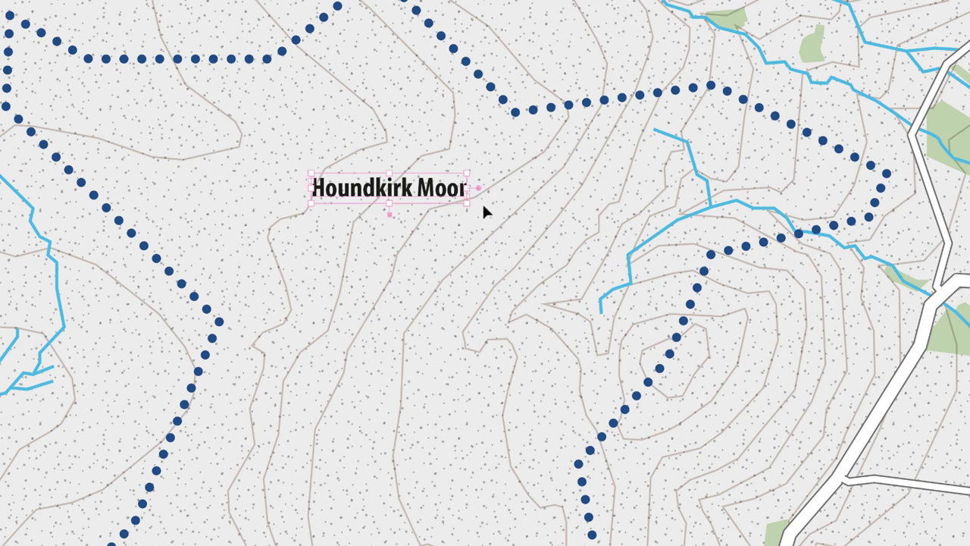
left_click_drag(468, 203, 535, 239)
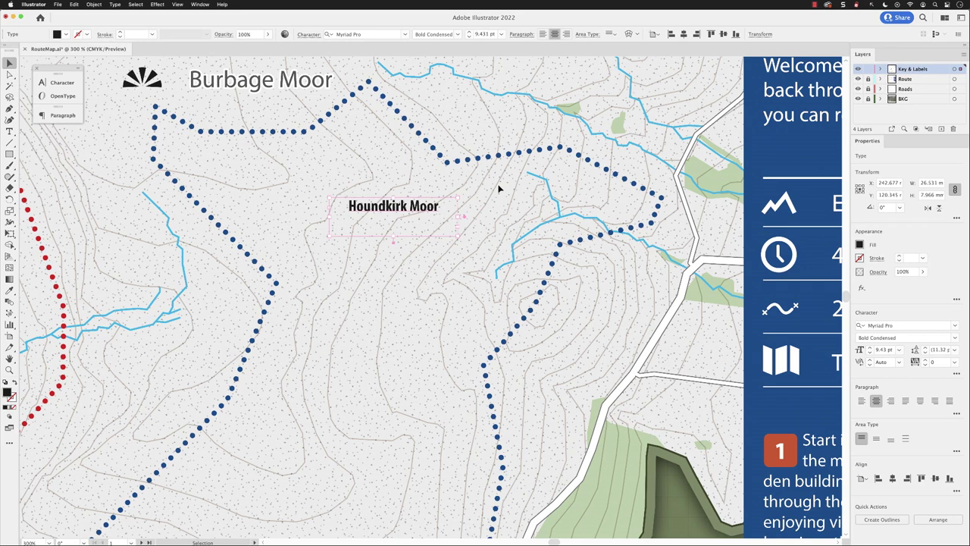
Deselect, then add 'Houndkirk Moor' as point text just below the first label.
left_click(499, 188)
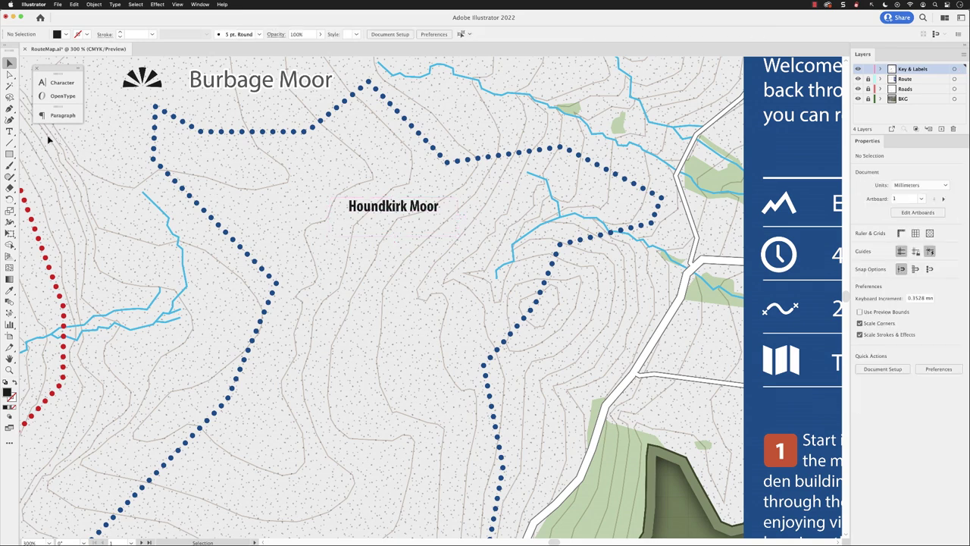
left_click(10, 131)
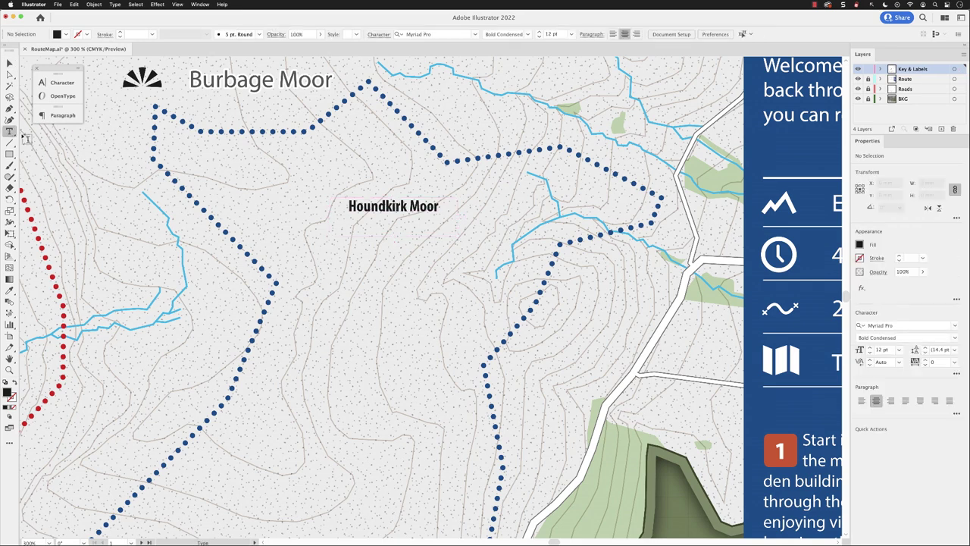
left_click(353, 252)
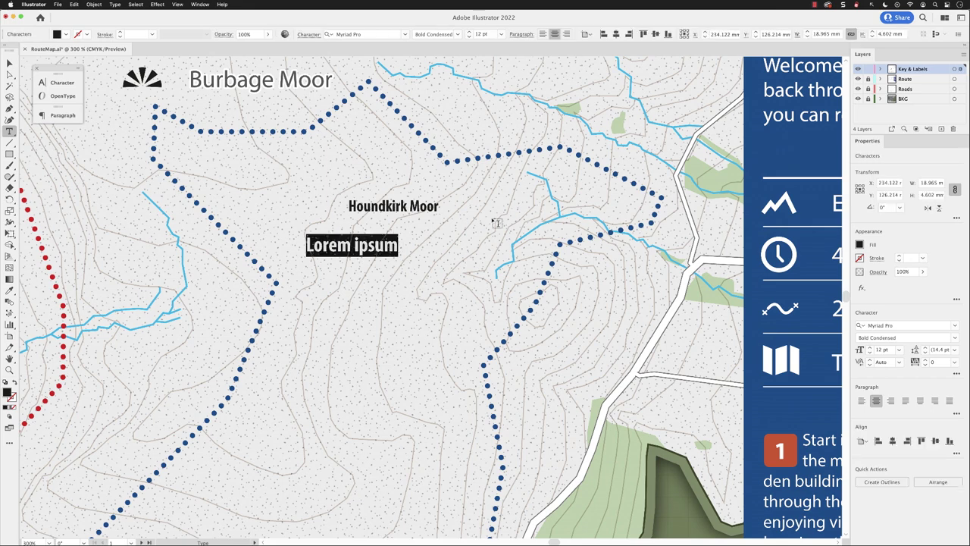
type("Ho")
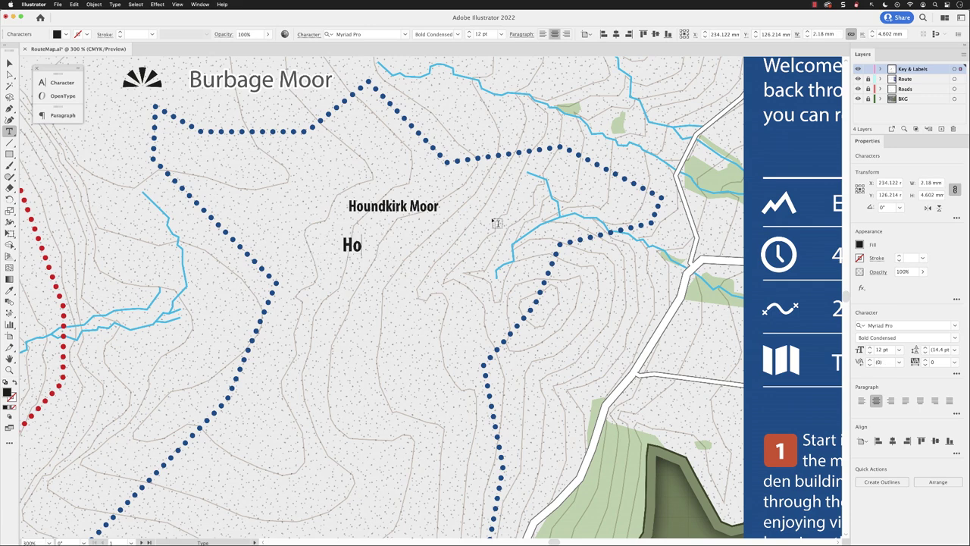
type("undkirk Moor")
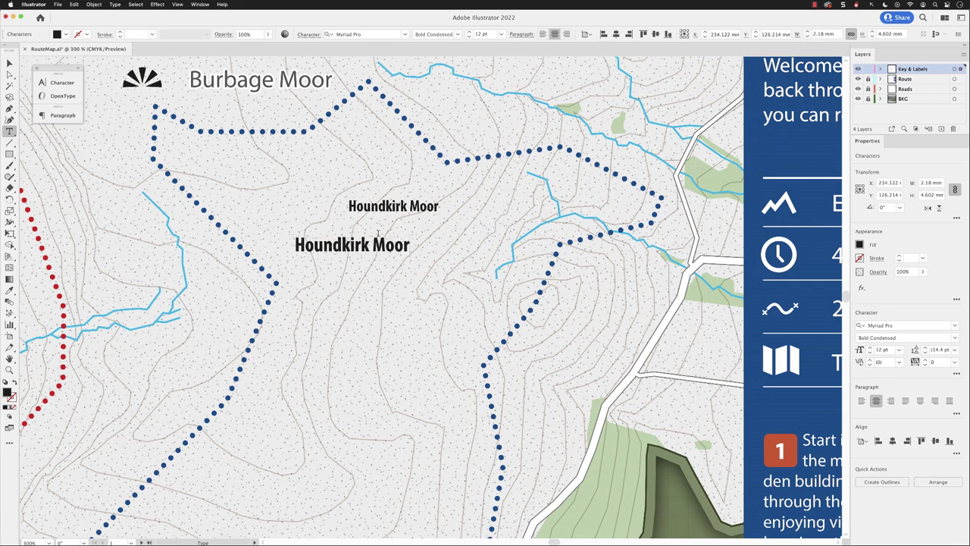
key("Escape")
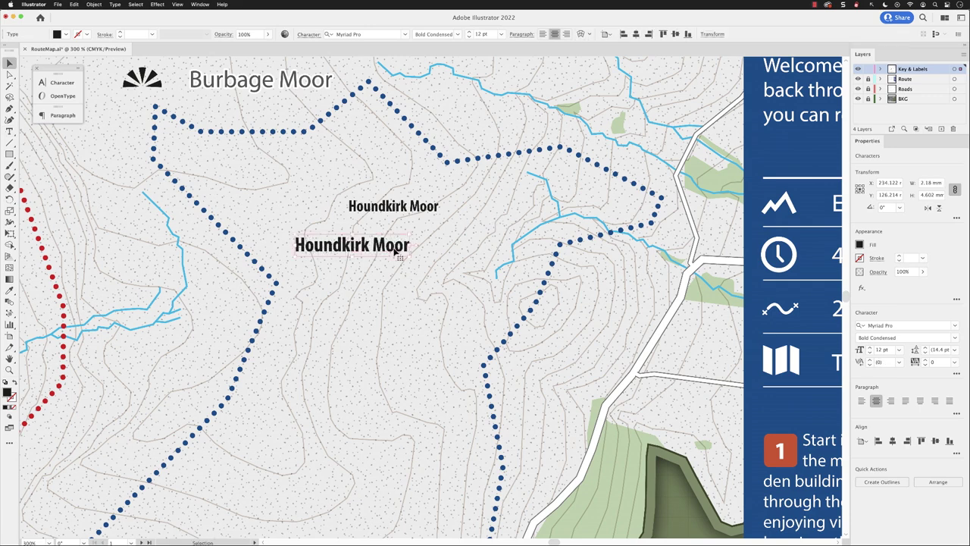
Scale the new label to about 11.79 pt and delete the original area-text label above it.
mouse_move(410, 258)
left_mouse_down()
mouse_move(430, 275)
mouse_move(432, 298)
mouse_move(419, 259)
mouse_move(462, 290)
mouse_move(409, 256)
left_mouse_up()
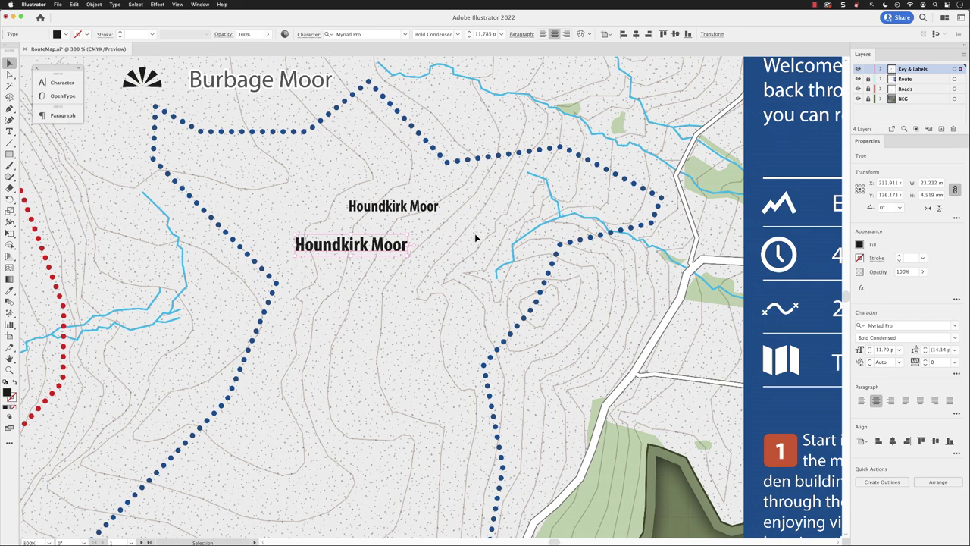
left_click_drag(334, 259, 404, 253)
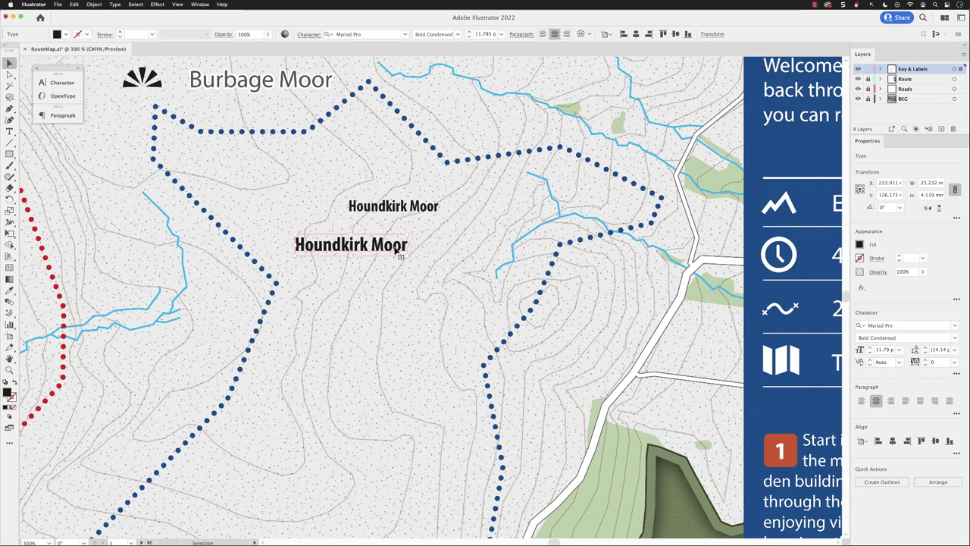
left_click(416, 214)
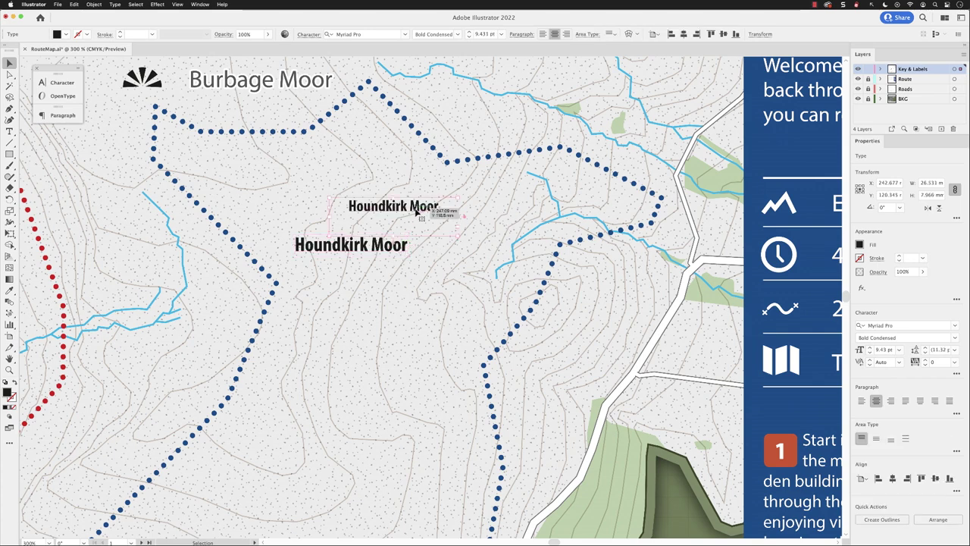
key("Delete")
left_click(394, 246)
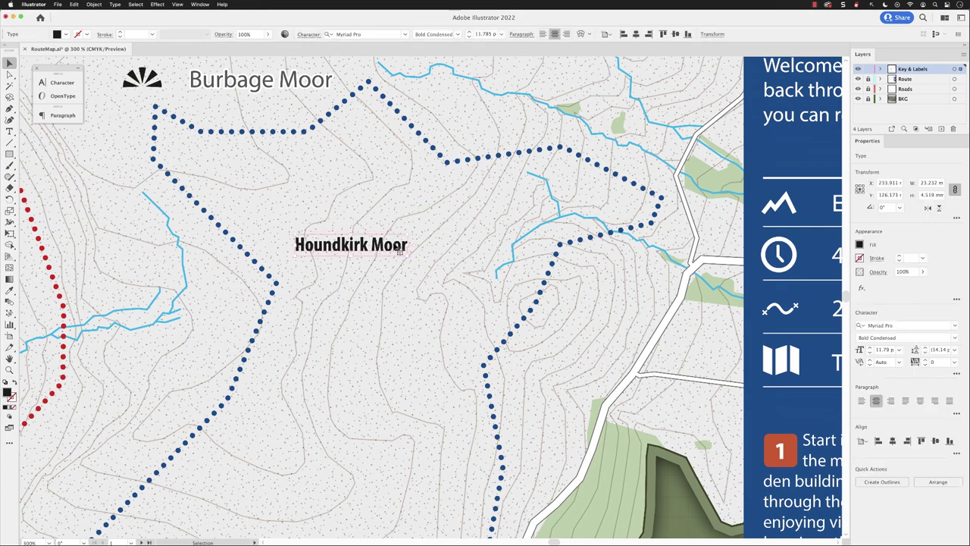